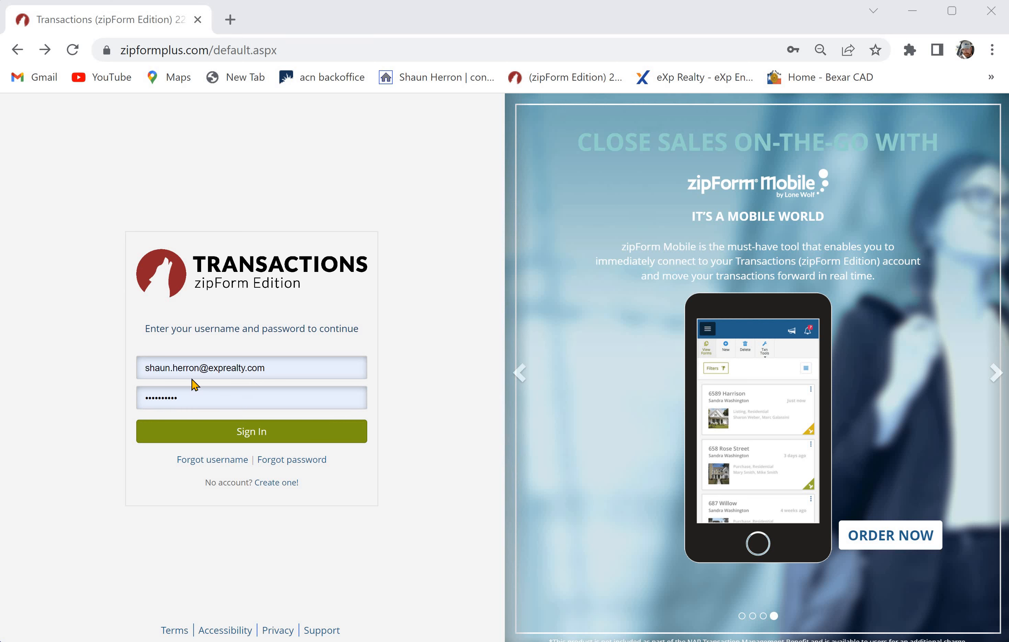
- Sign in with the pre-filled credentials, then view the dashboard before returning to the transactions list
click(262, 437)
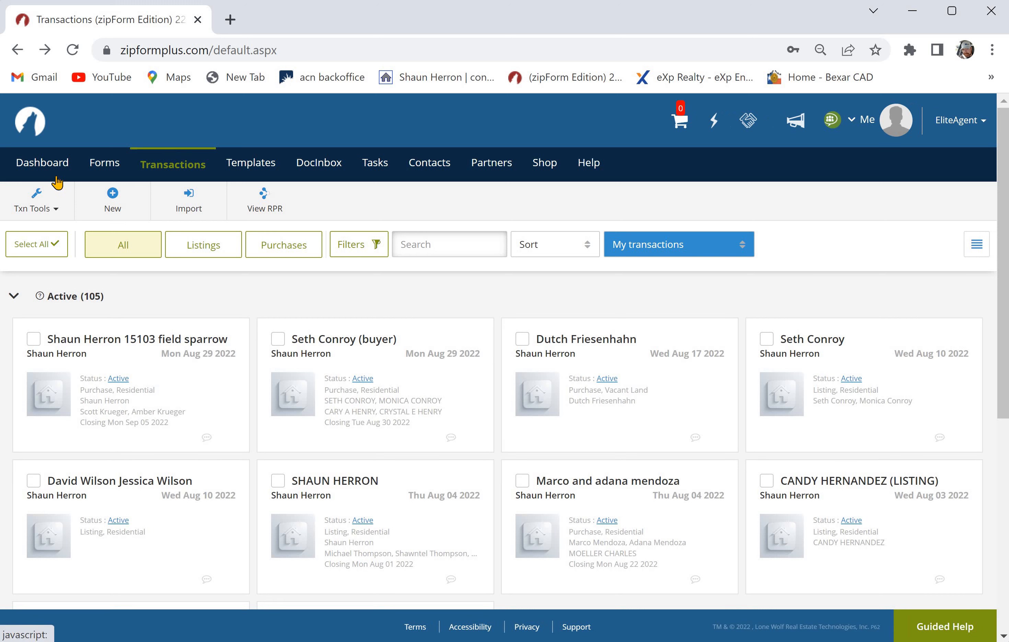
click(47, 164)
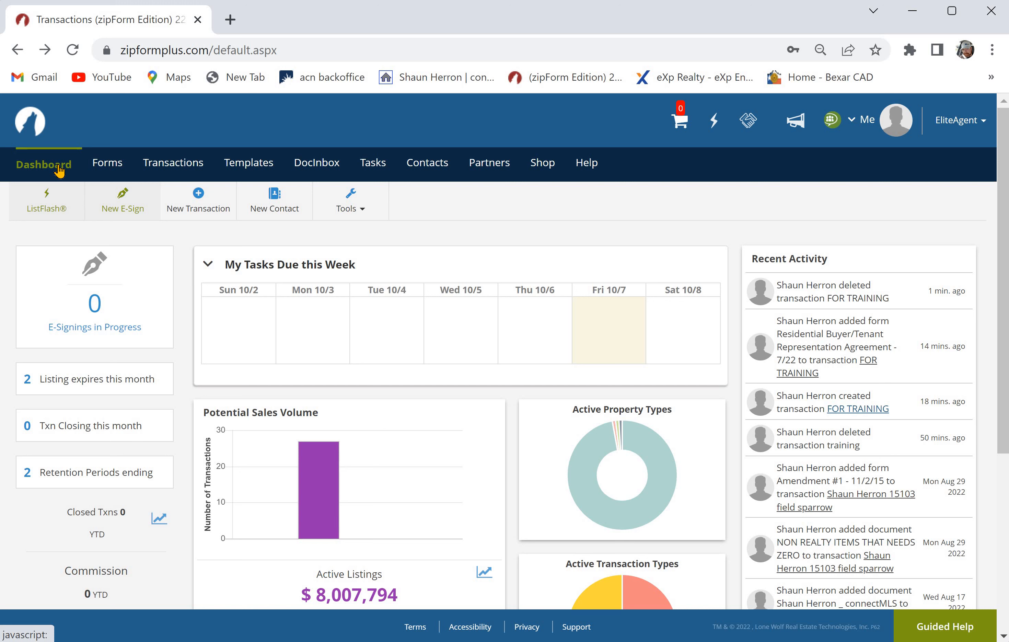
click(173, 167)
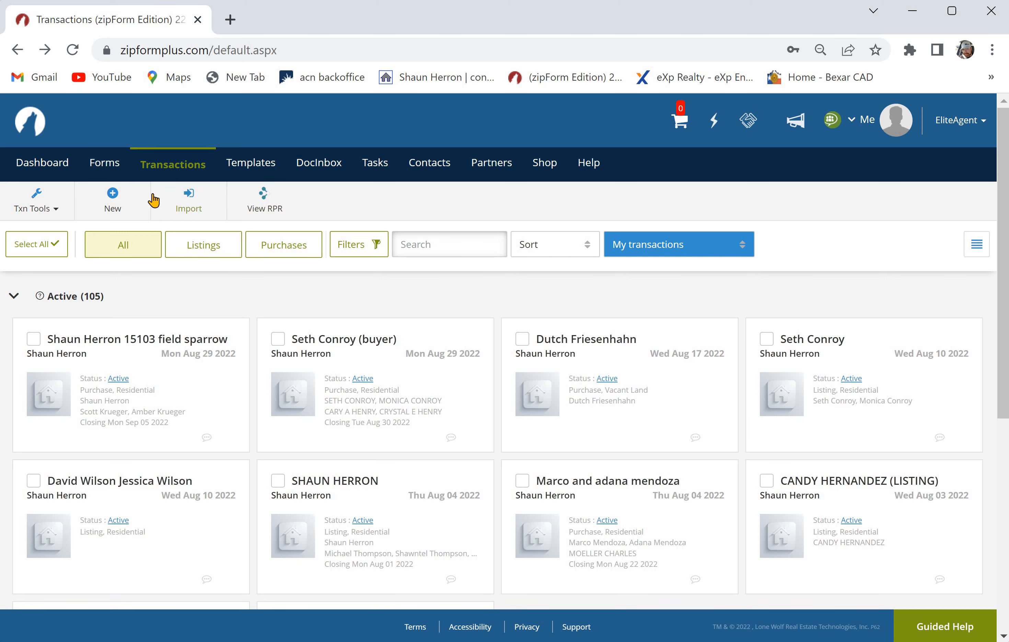
- Create a new purchase or offer transaction named FOR TRAINING with the Residential category and Active status
click(111, 207)
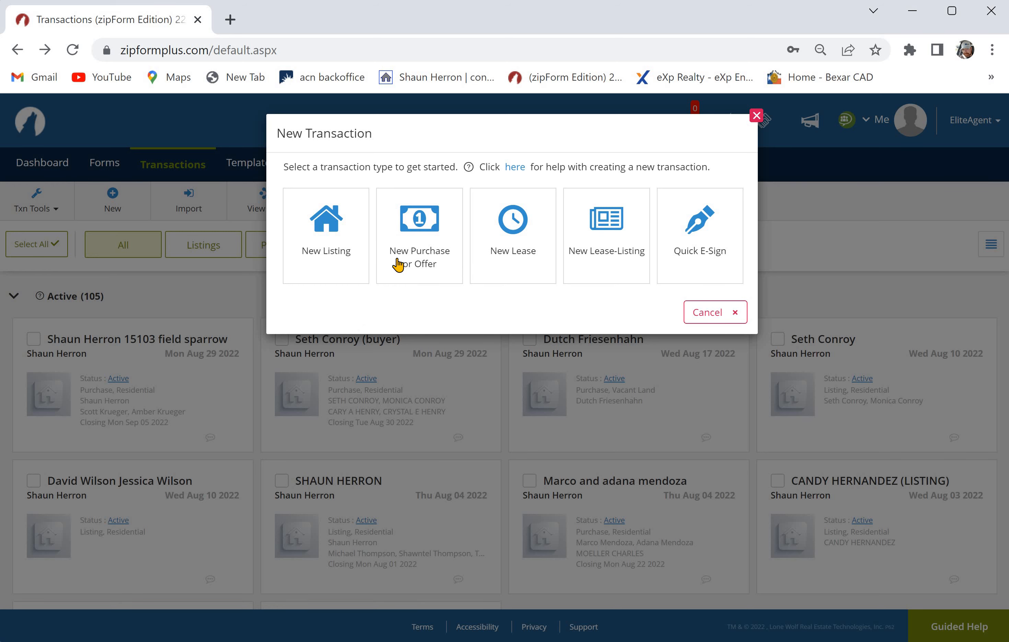
click(417, 236)
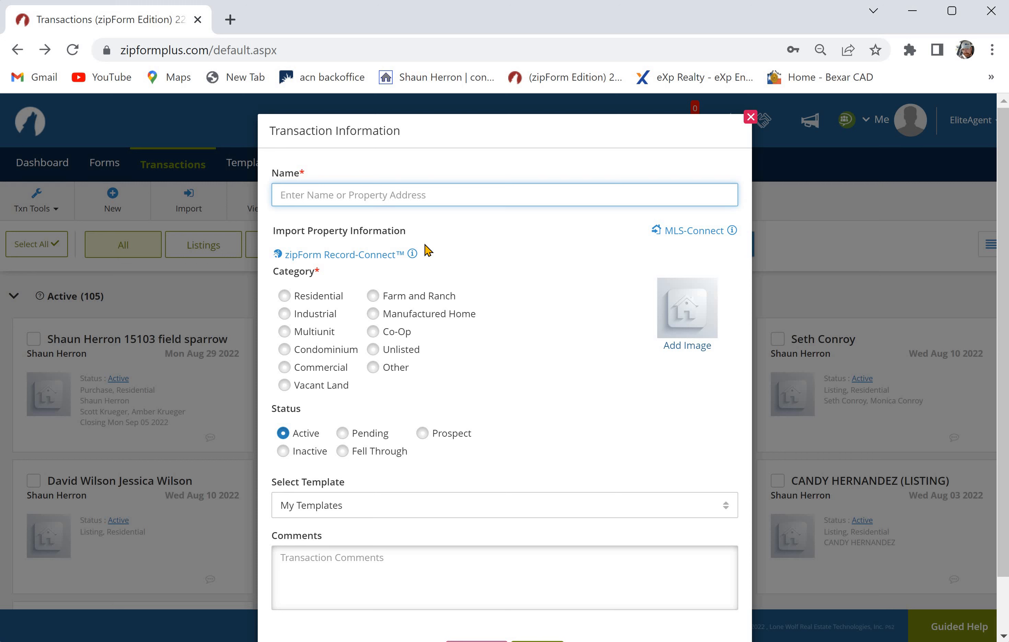
text(FOR TR)
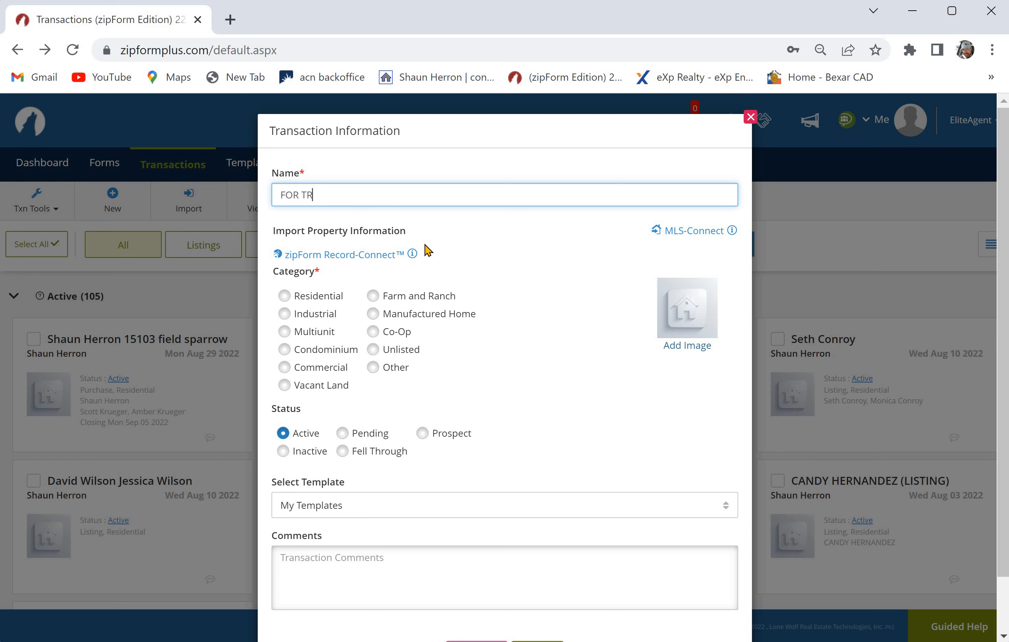
text(AINING)
click(284, 296)
scroll(551, 487, down, 3)
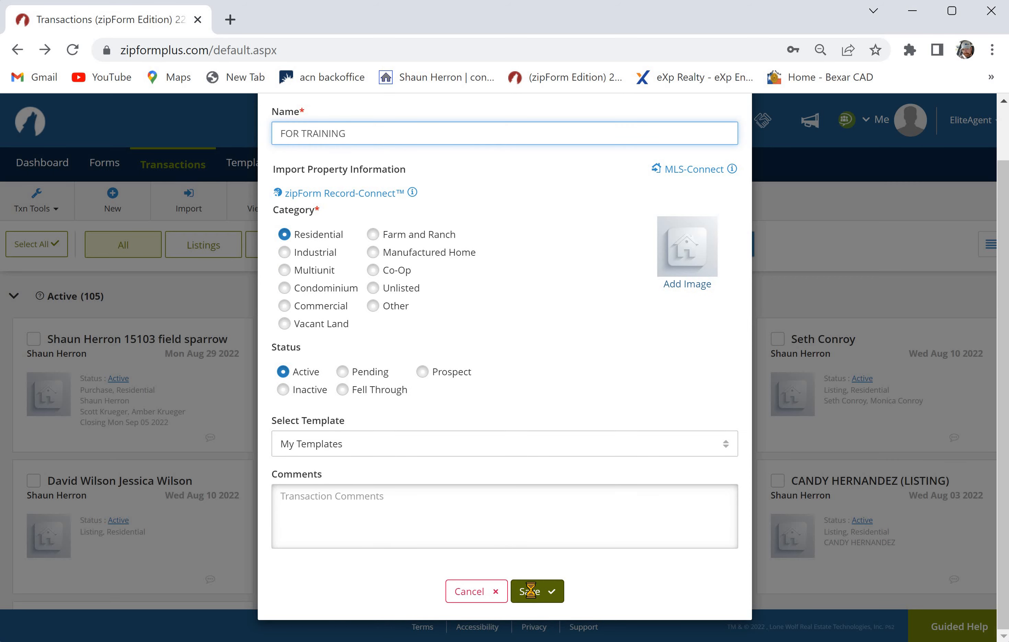
click(528, 593)
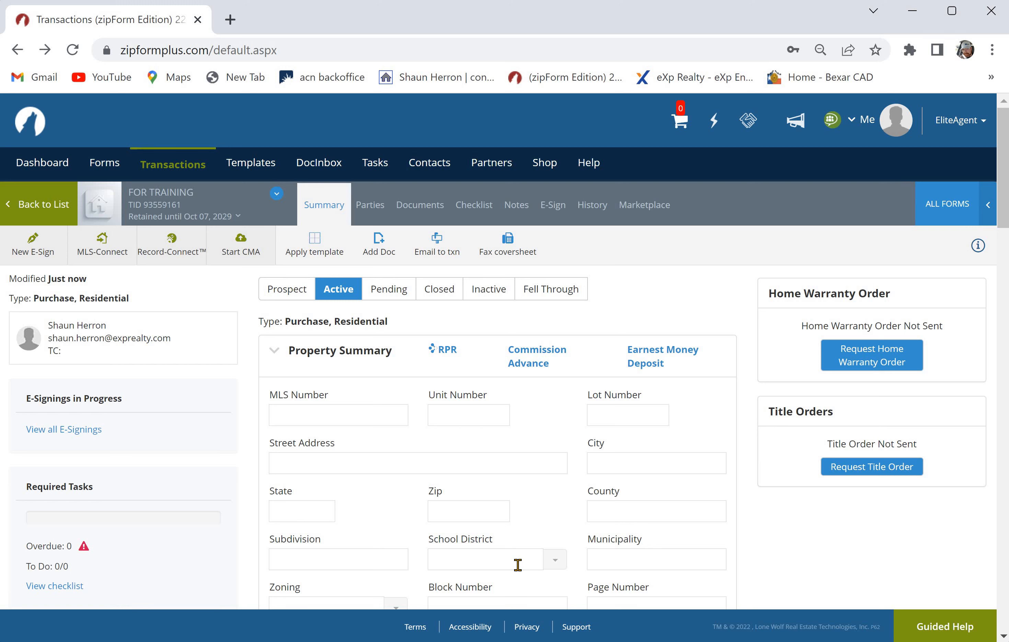
- Return to the transactions list and open the documents of the FOR TRAINING transaction
click(174, 165)
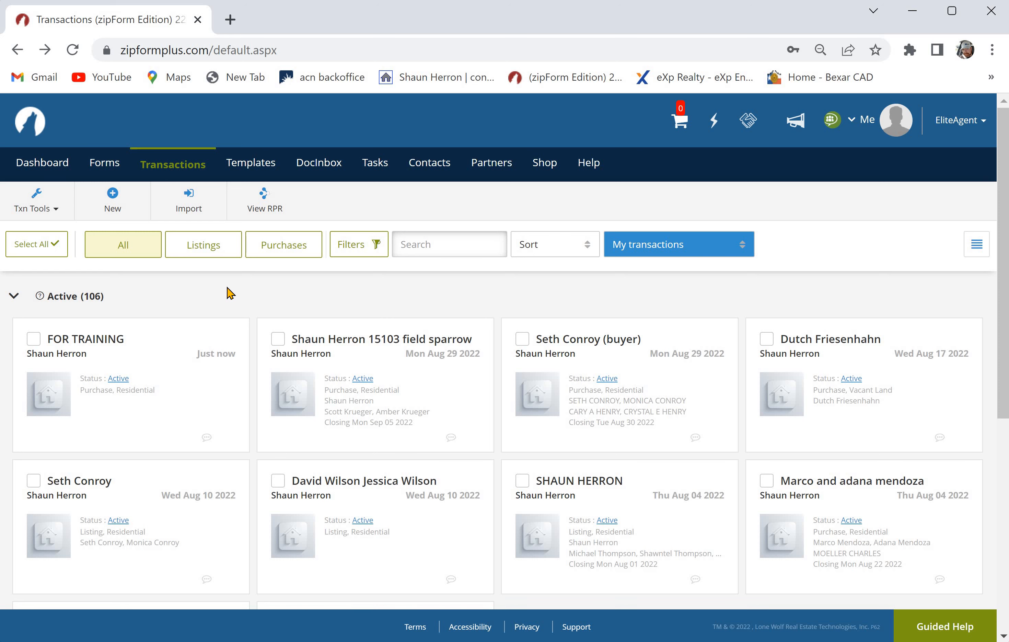
click(199, 369)
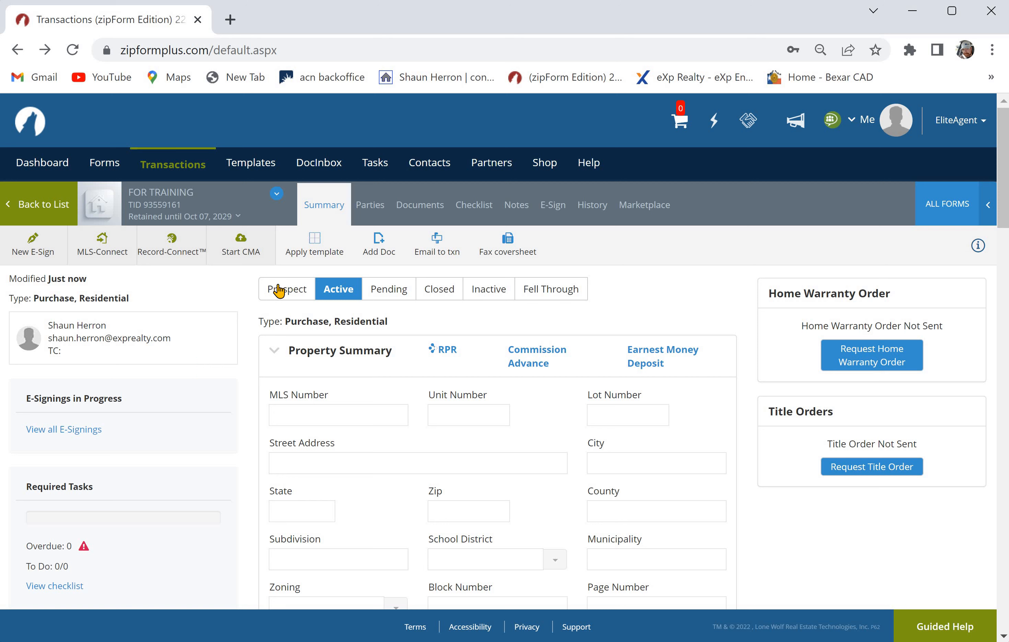
click(424, 209)
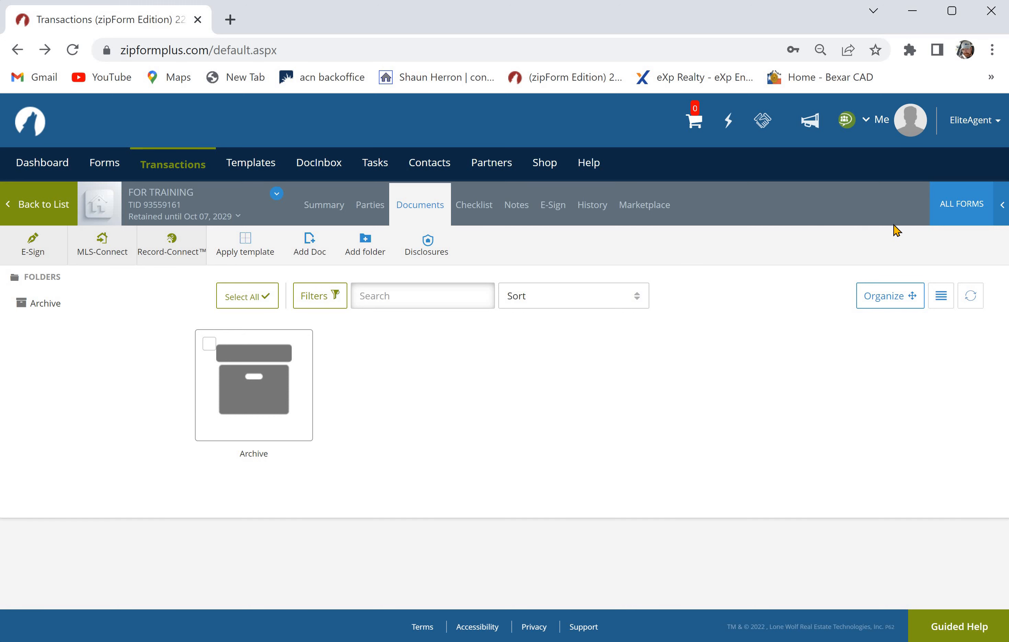
- Open the form libraries for the transaction and set the library selection to ALL
click(960, 215)
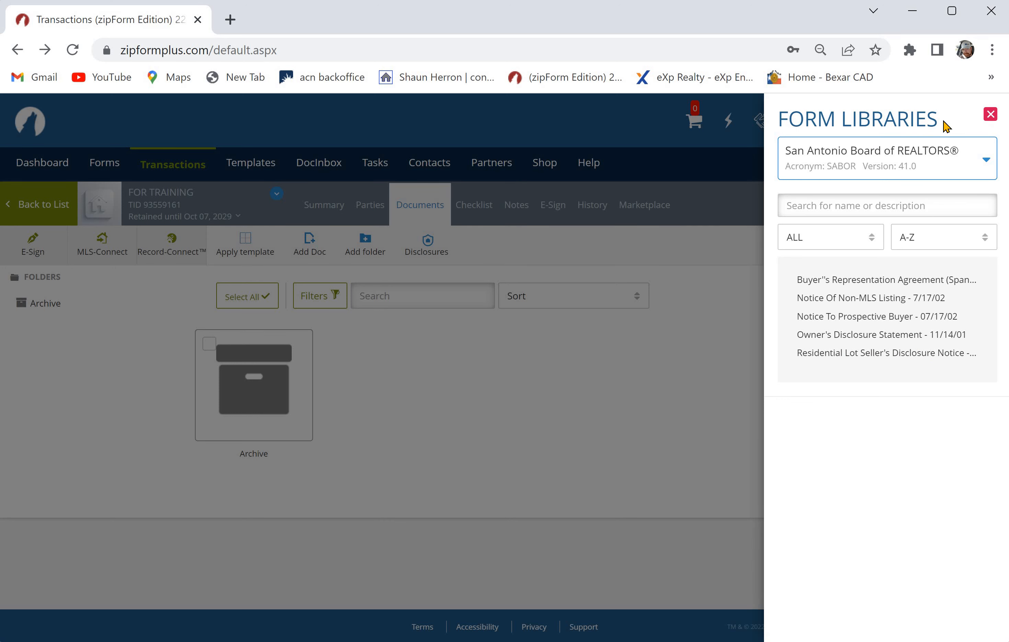
click(985, 169)
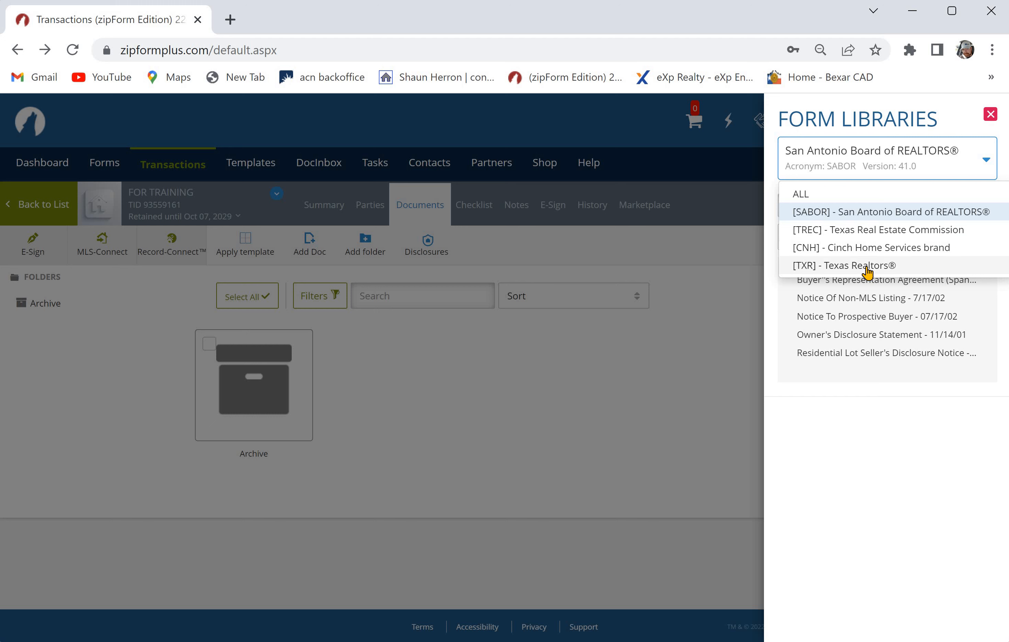
click(833, 193)
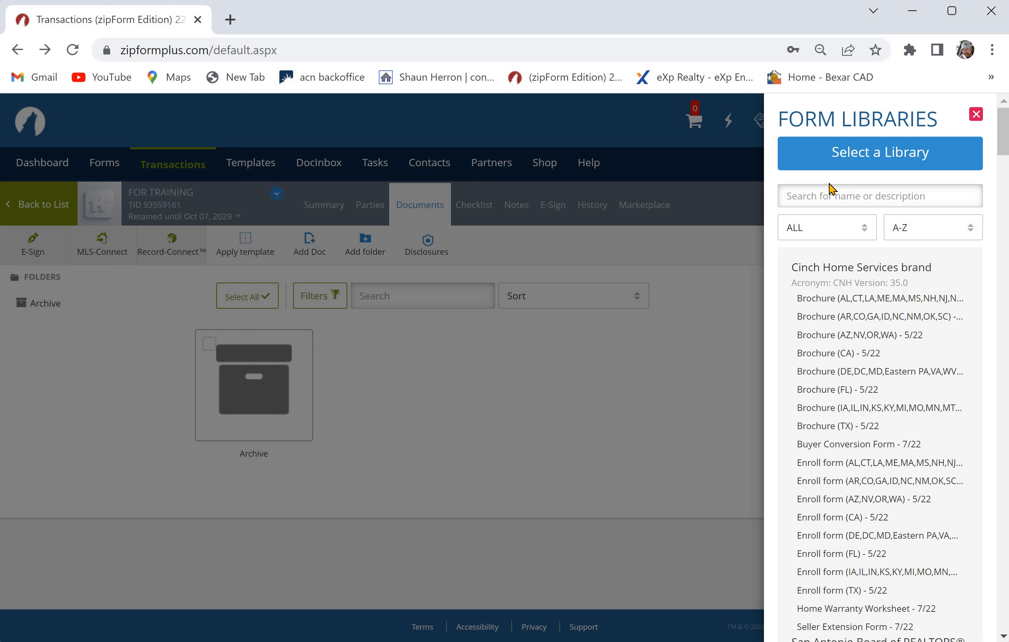
- Search the form libraries for "residential buyer" and add the Texas Realtors Residential Buyer/Tenant Representation Agreement to the transaction
click(824, 199)
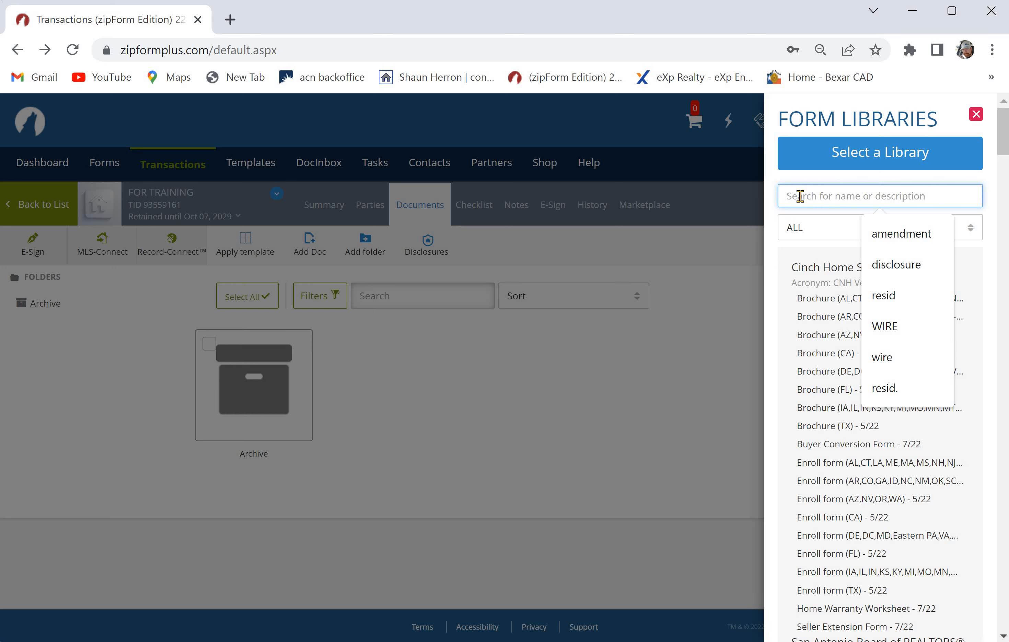
text(residenti)
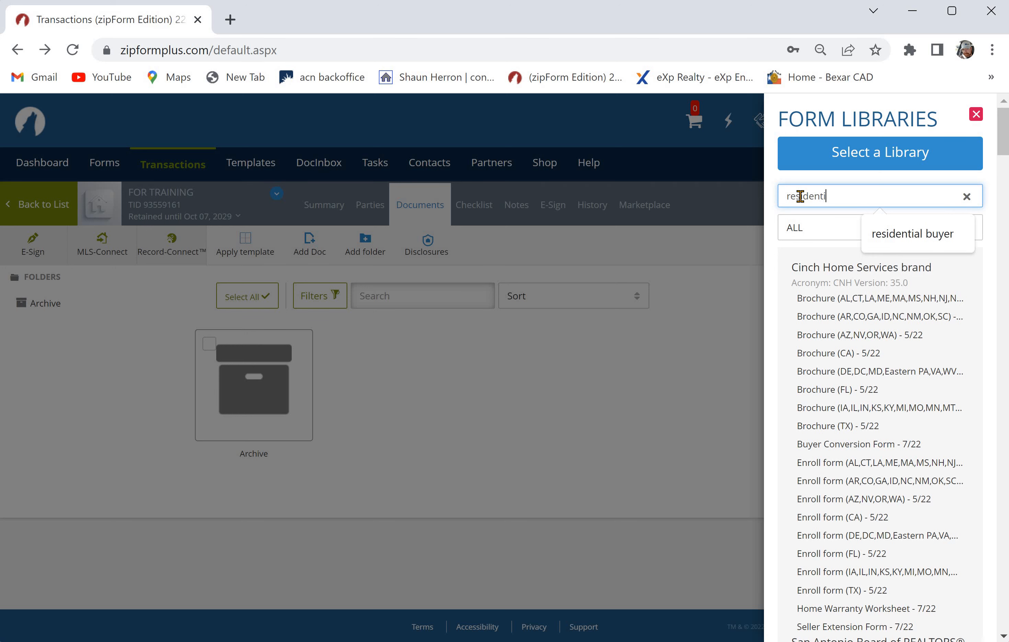
text(al buyer)
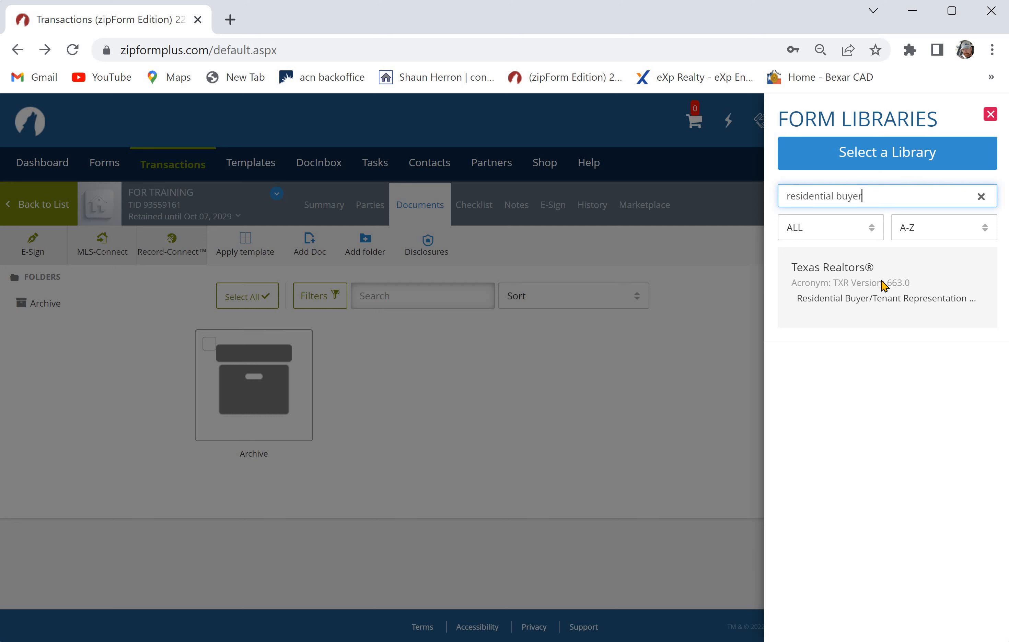
mouse_move(905, 304)
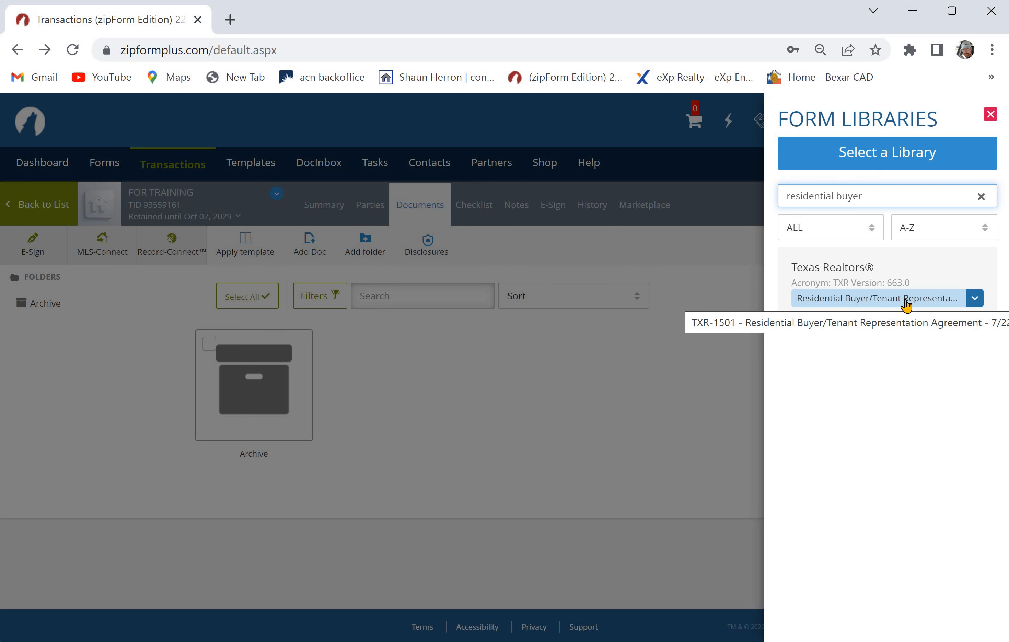
click(905, 304)
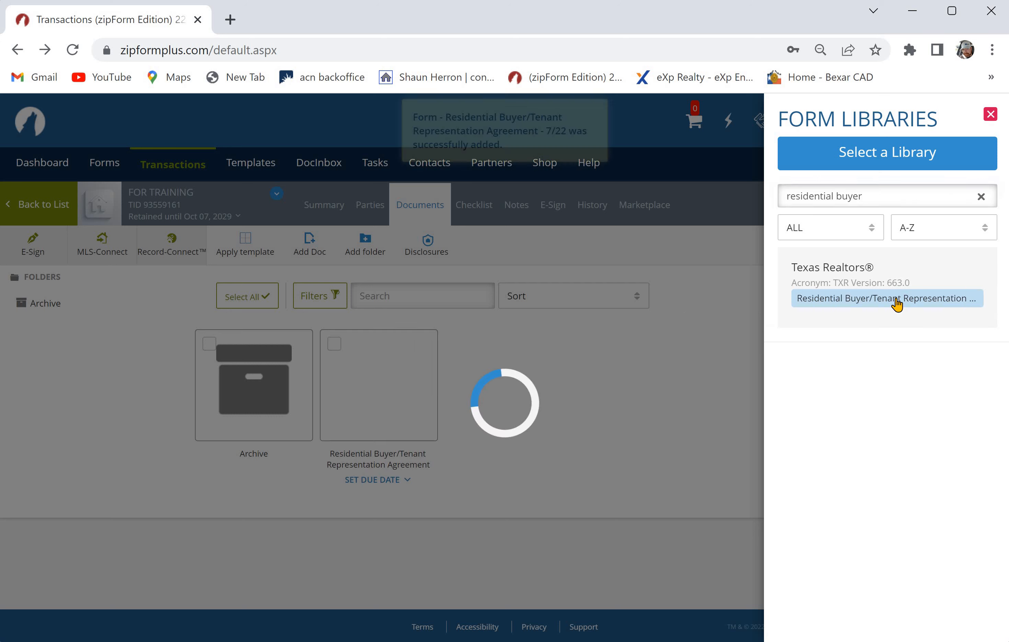
click(638, 371)
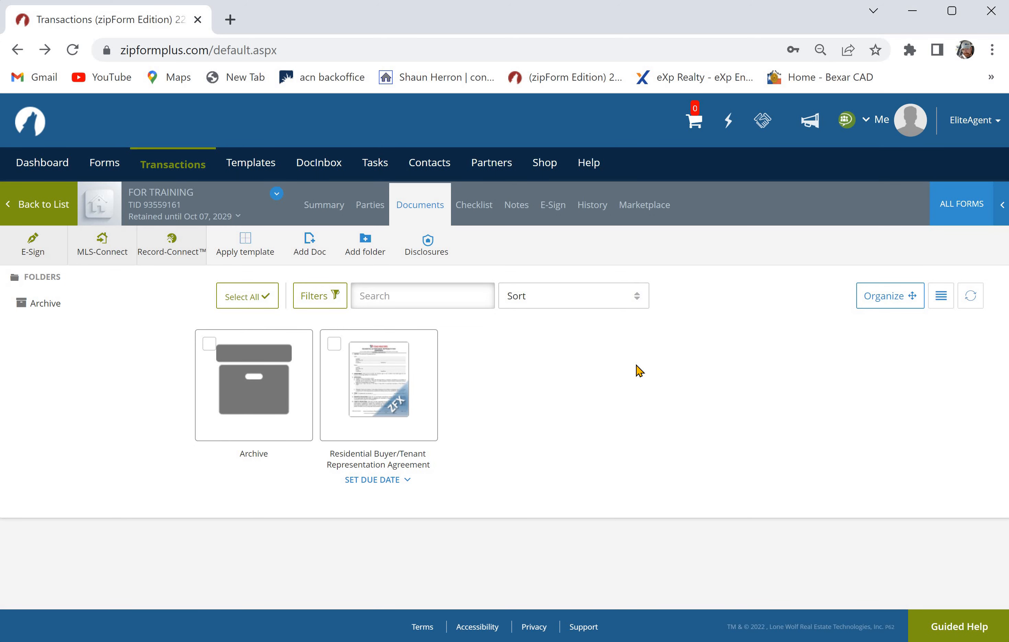
- Search the form libraries for "disclosure of relation" and add the Texas Real Estate Commission's Disclosure of Relationship with Residential Service Company form
click(949, 217)
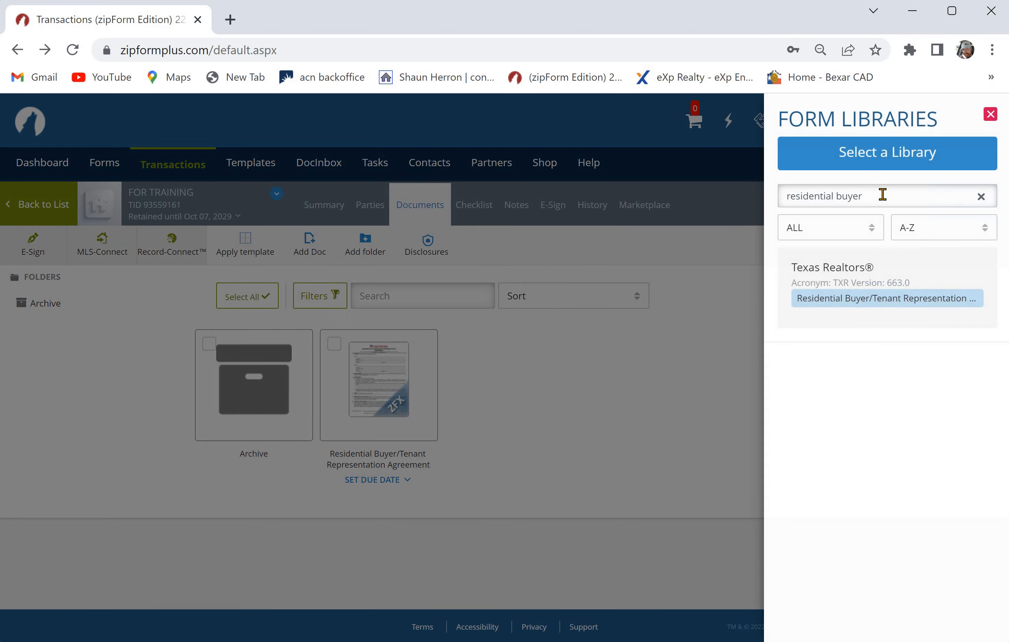
drag(880, 196, 769, 202)
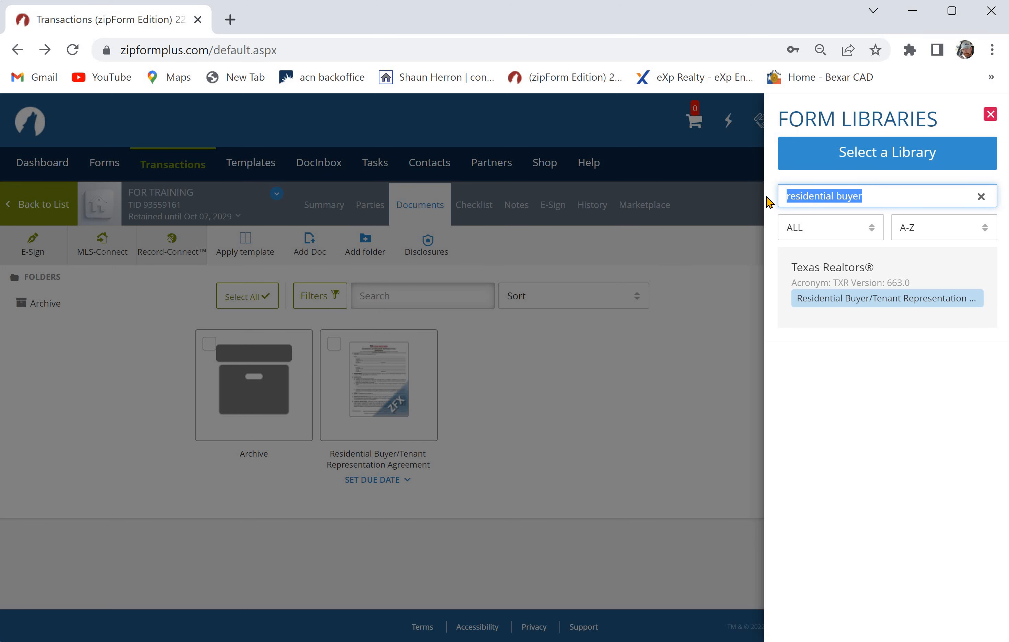
text(disclosure)
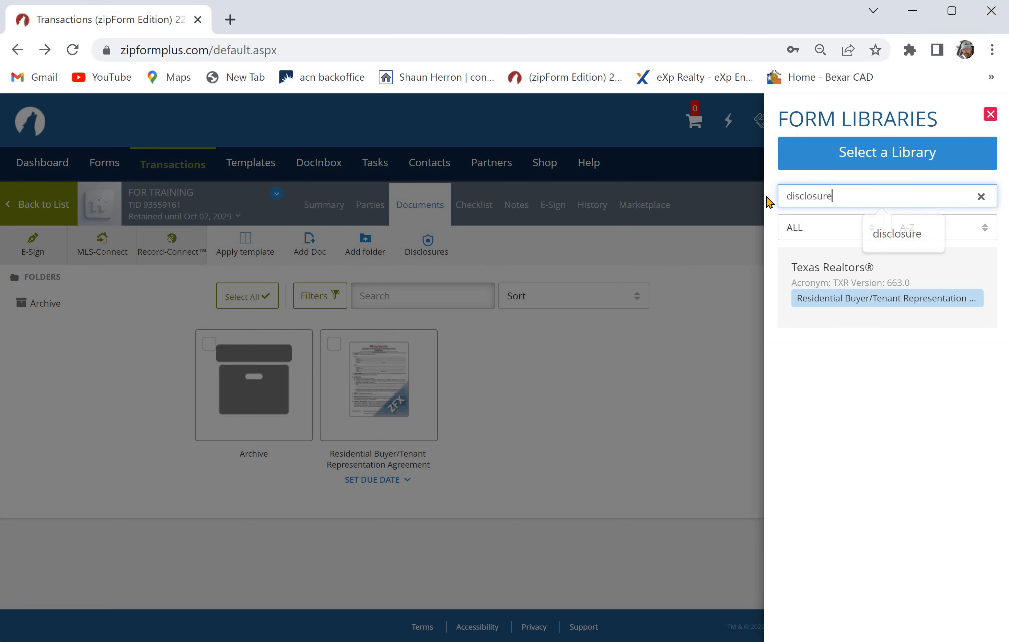
key(Return)
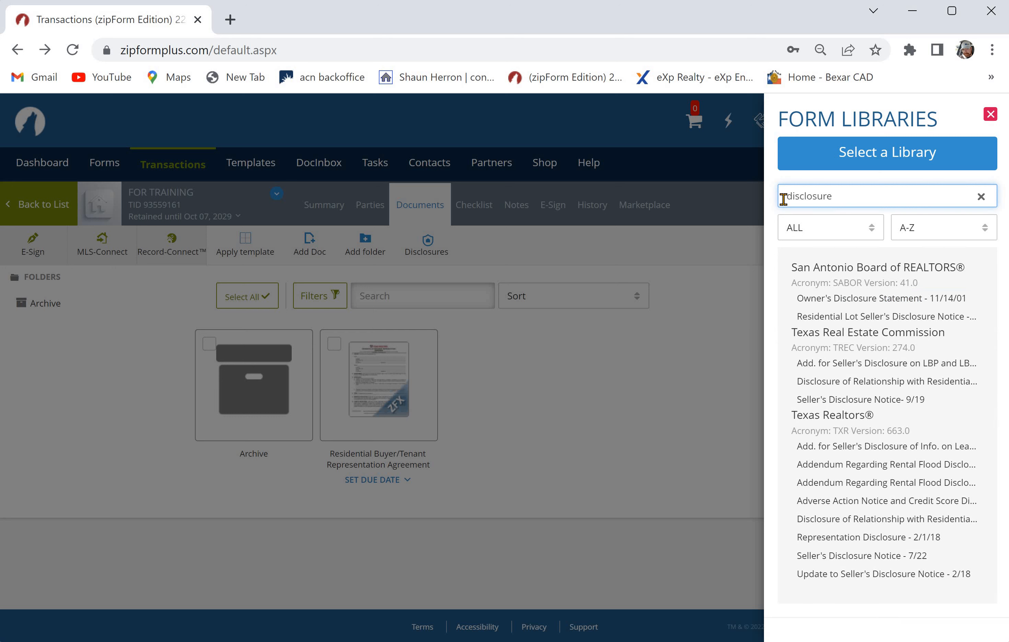
text(of relat)
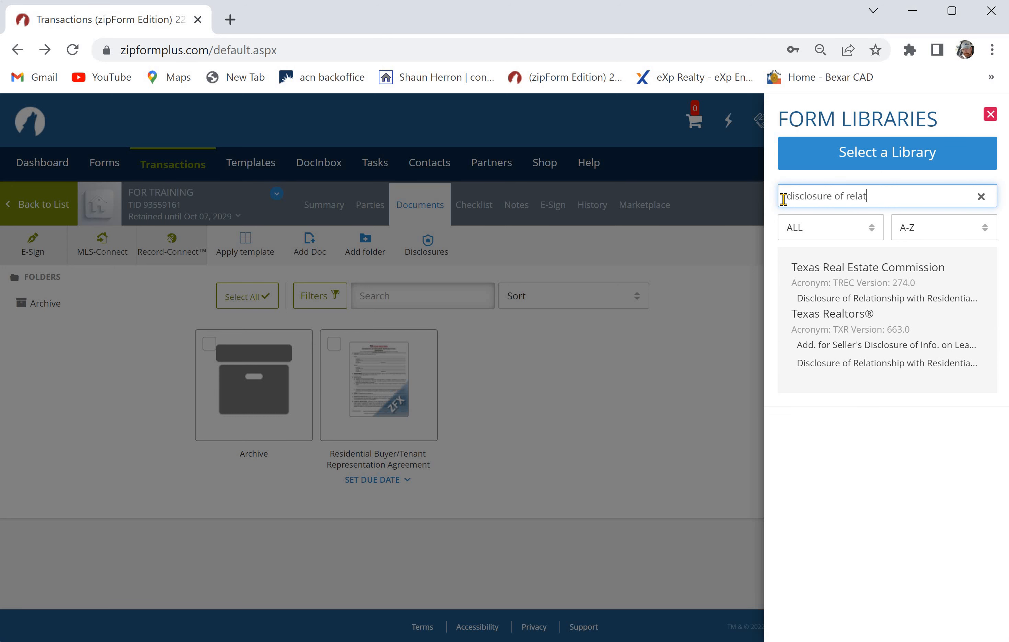
text(ion)
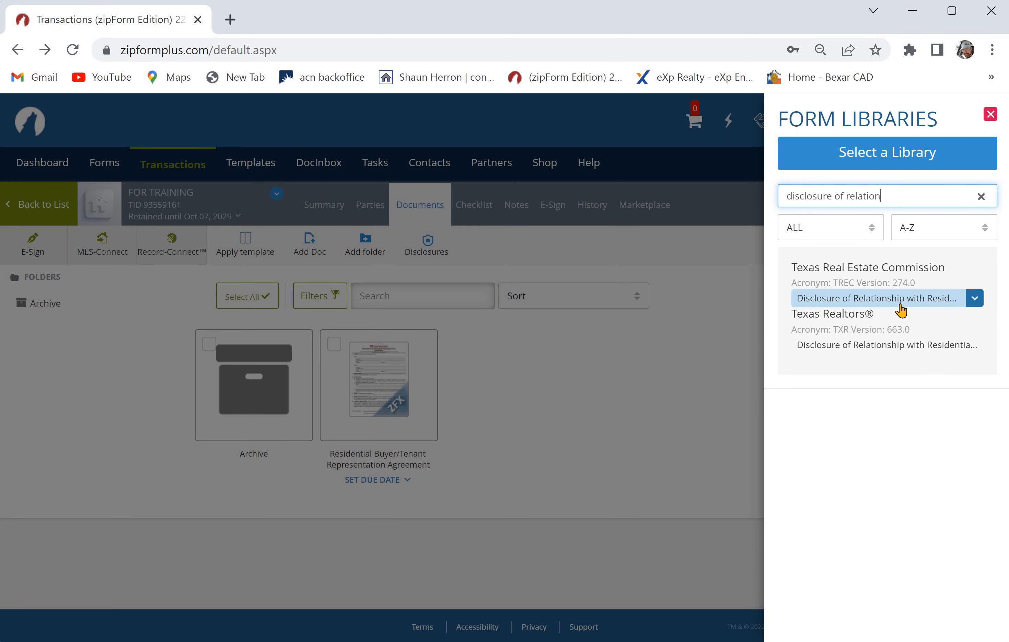
click(882, 301)
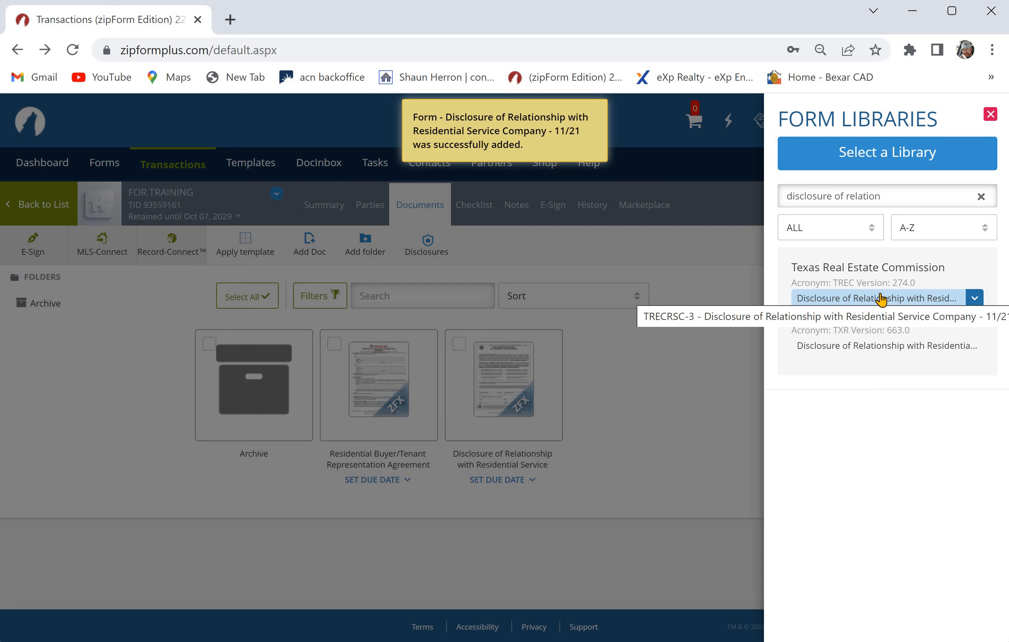
click(649, 371)
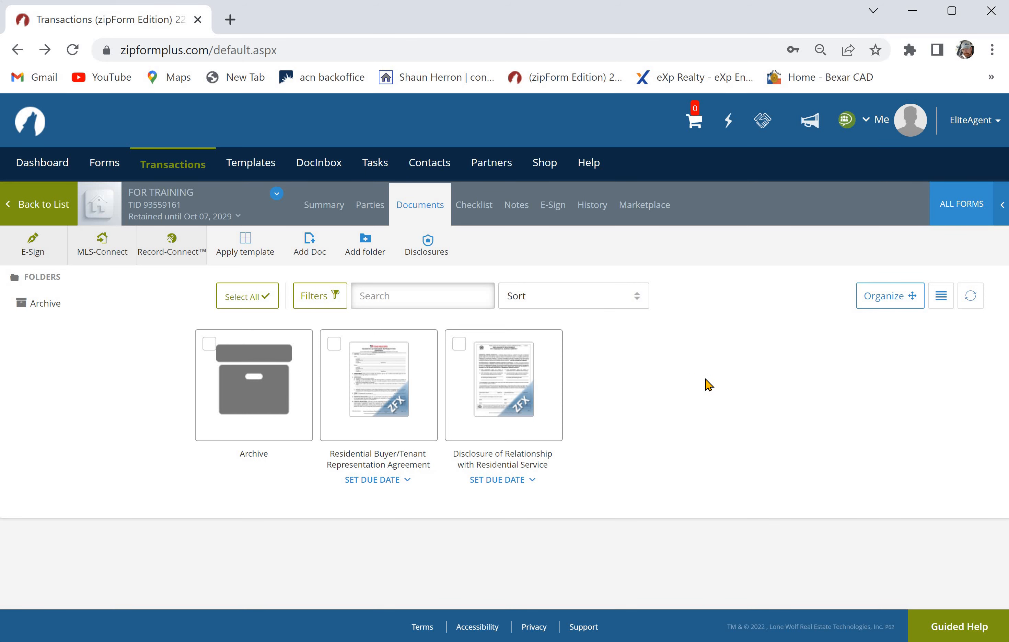
- Reopen the form libraries from the transaction's documents
click(966, 212)
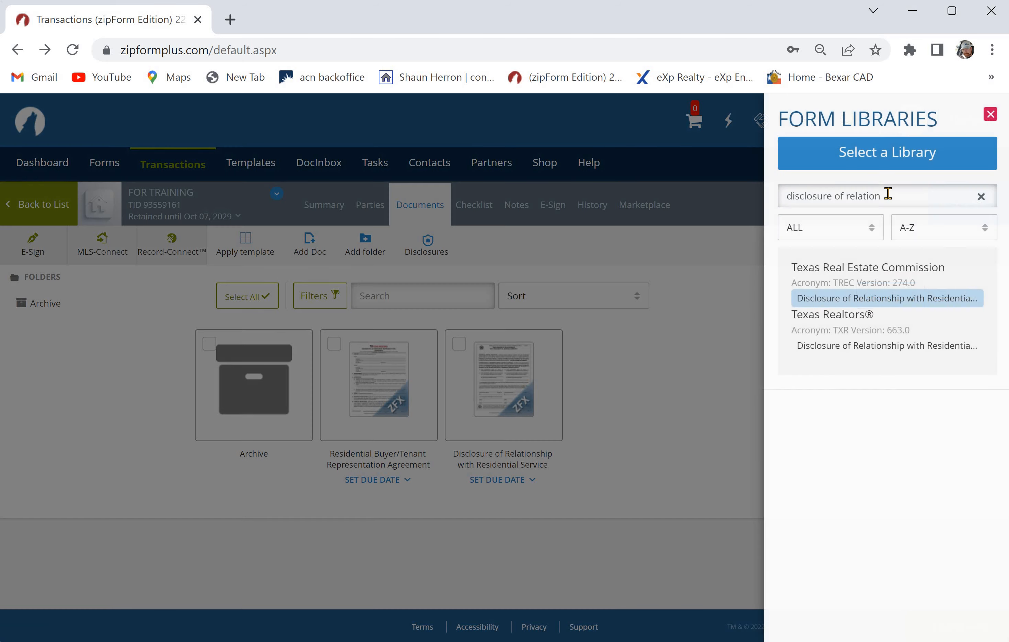